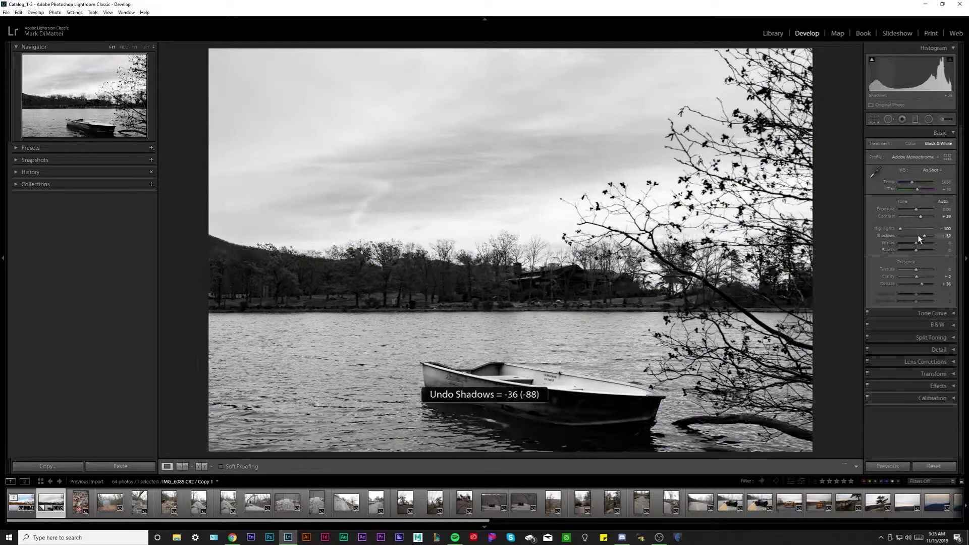
Move to the stairs photo, apply a saved user preset, and finish its radial filter edit
{"action": "key", "text": "Right"}
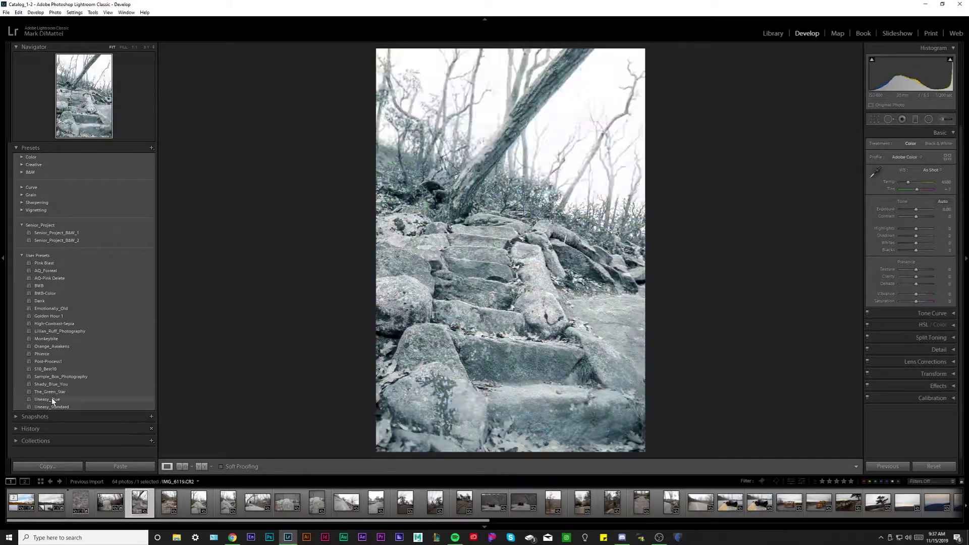
{"action": "left_click", "coordinate": [51, 346]}
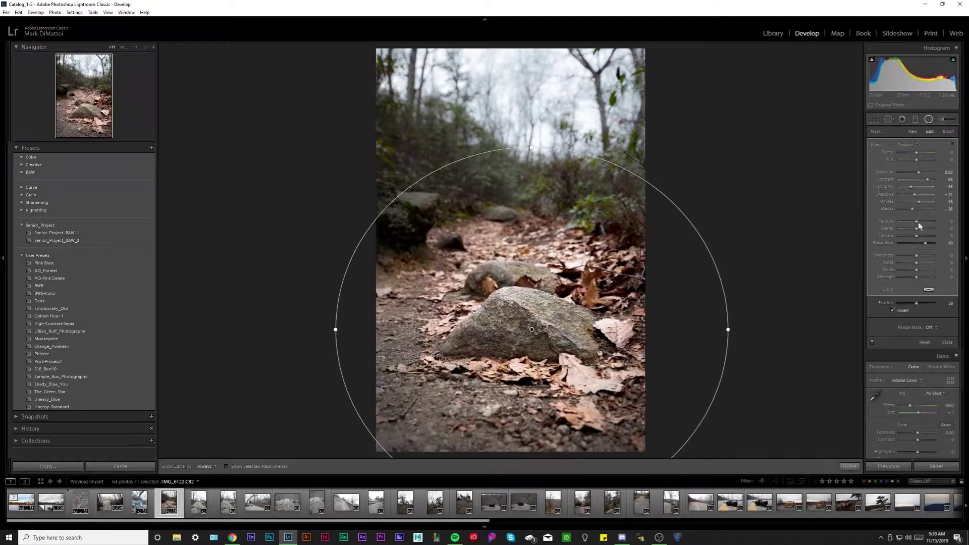
{"action": "key", "text": "shift+m"}
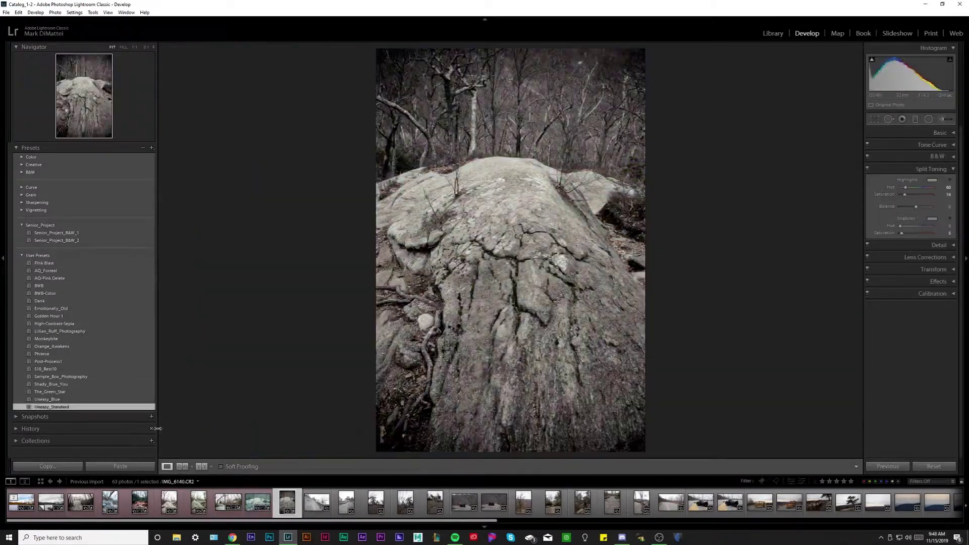
Convert the rocky slope to black and white with strong contrast, lifted shadows and whites, deeper blacks
{"action": "key", "text": "Right"}
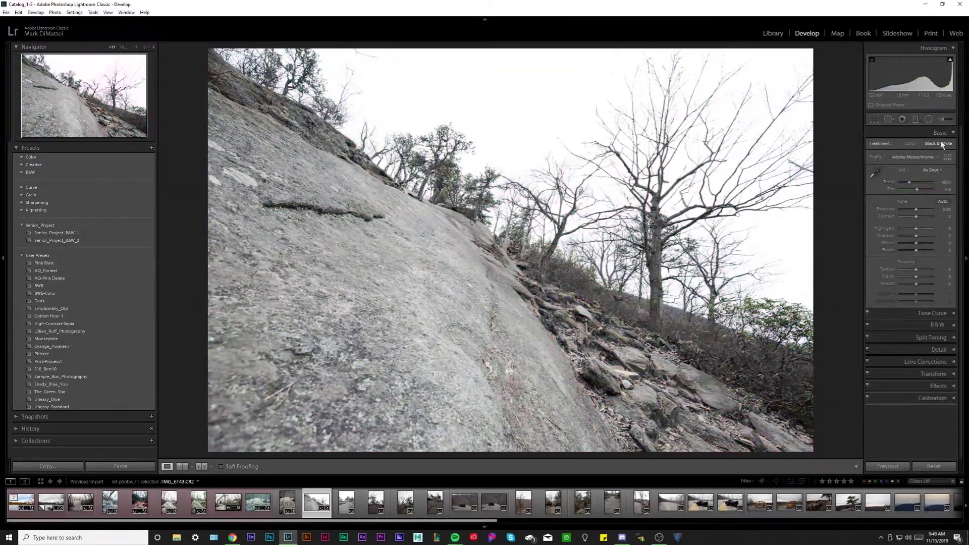
{"action": "left_click", "coordinate": [941, 144]}
{"action": "left_click_drag", "start_coordinate": [916, 216], "coordinate": [923, 236]}
{"action": "mouse_move", "coordinate": [917, 243]}
{"action": "left_mouse_down"}
{"action": "mouse_move", "coordinate": [924, 243]}
{"action": "mouse_move", "coordinate": [904, 253]}
{"action": "left_mouse_up"}
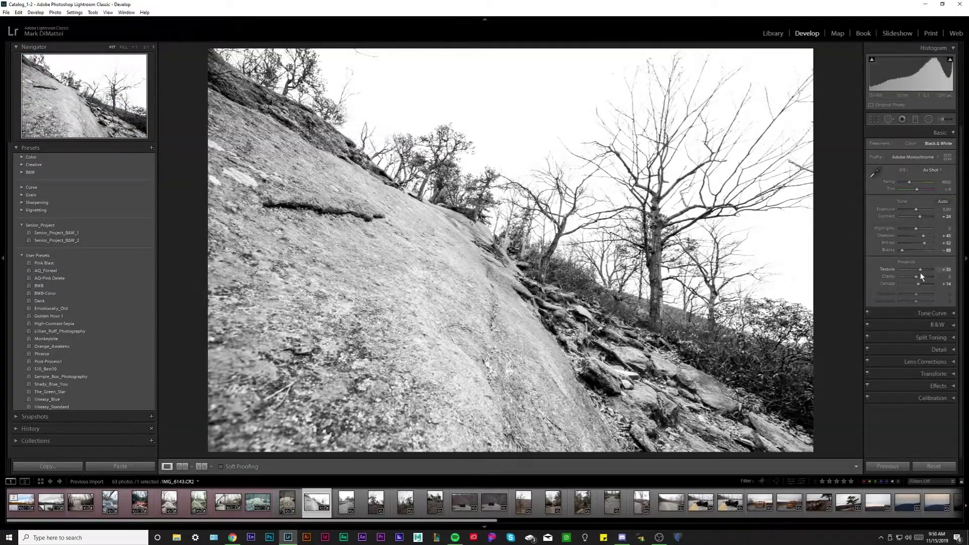
Grade the black-and-white tree photo with a radial filter, then start brushing local adjustments
{"action": "key", "text": "shift+Right"}
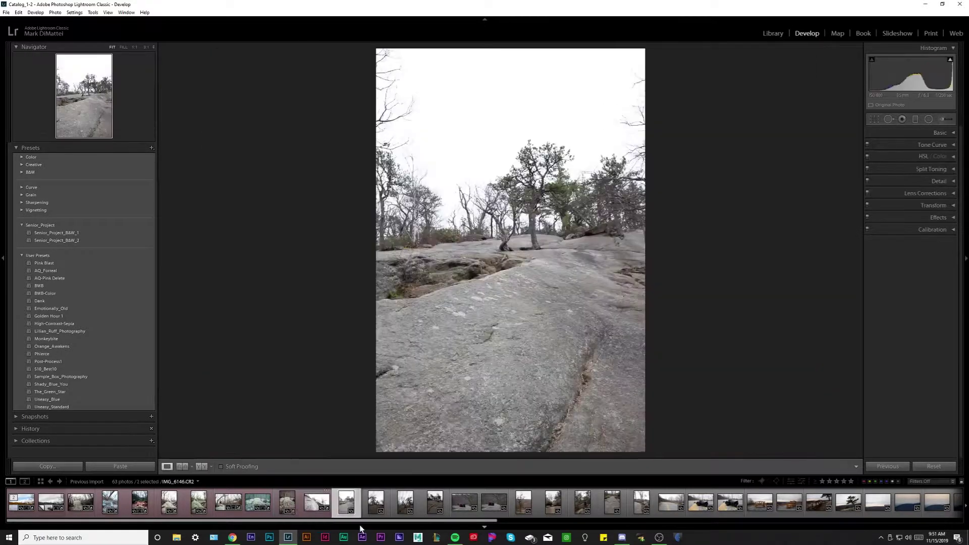
{"action": "key", "text": "Right"}
{"action": "left_click", "coordinate": [940, 133]}
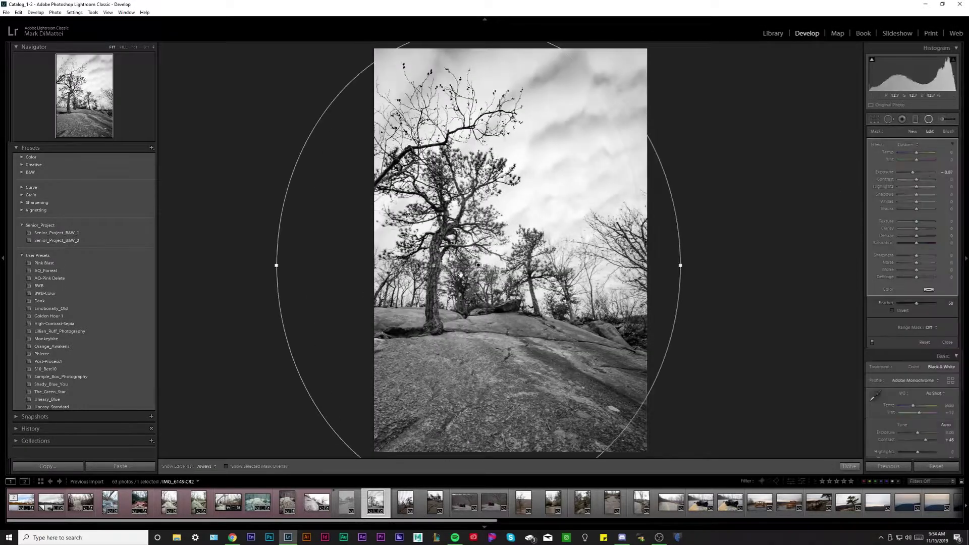
{"action": "key", "text": "shift+m"}
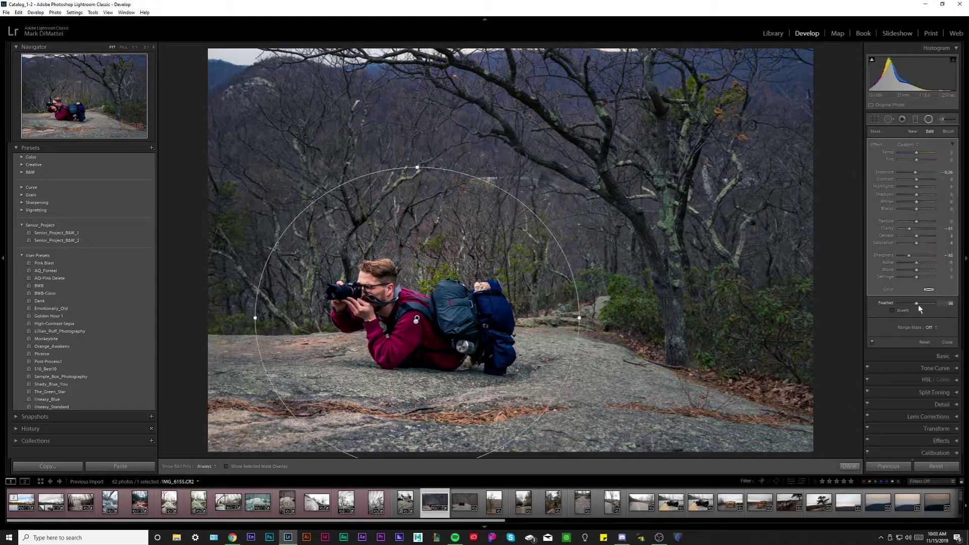
{"action": "key", "text": "k"}
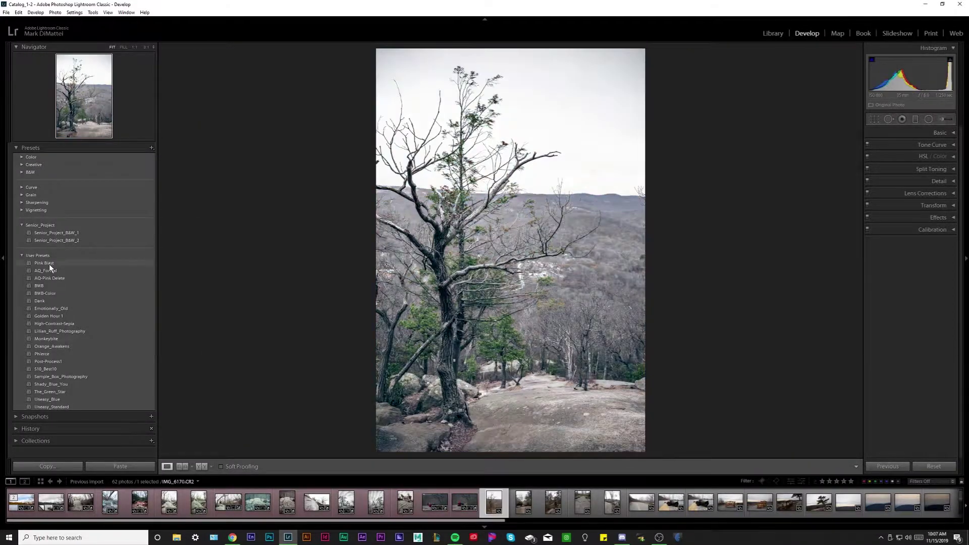
Give the tree photo a desaturated contrasty preset, tune the next photo's Tone Curve, and compare before/after
{"action": "left_click", "coordinate": [50, 263]}
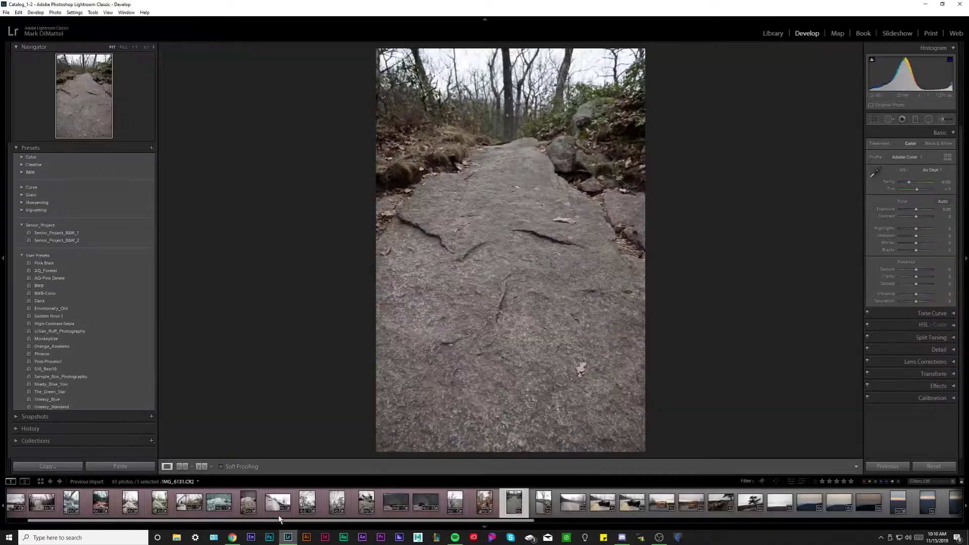
{"action": "left_click", "coordinate": [536, 507]}
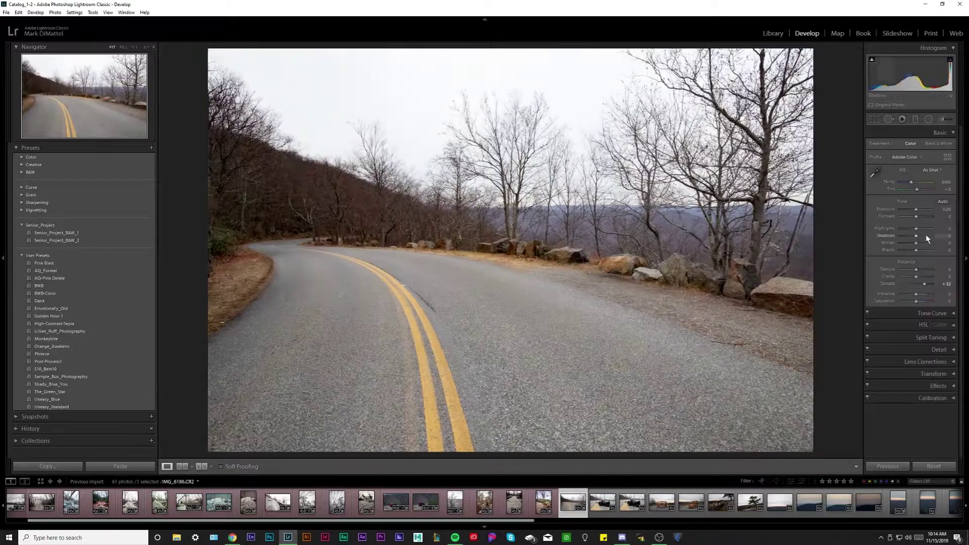
{"action": "left_click", "coordinate": [953, 132]}
{"action": "left_click", "coordinate": [955, 145]}
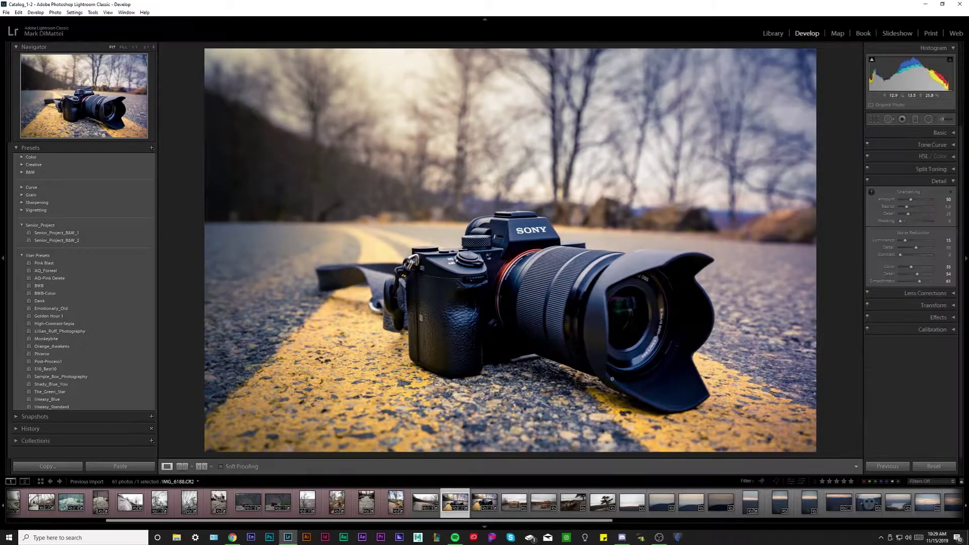
{"action": "left_click", "coordinate": [202, 466]}
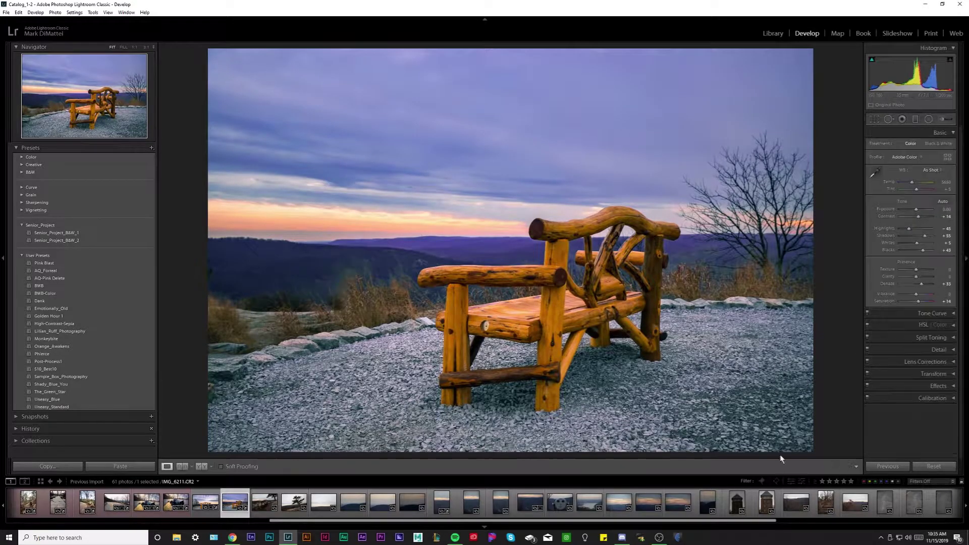
Adjust HSL and heal a blemish on the pine photo, crop the sky photo, then open the skyline
{"action": "left_click", "coordinate": [953, 133]}
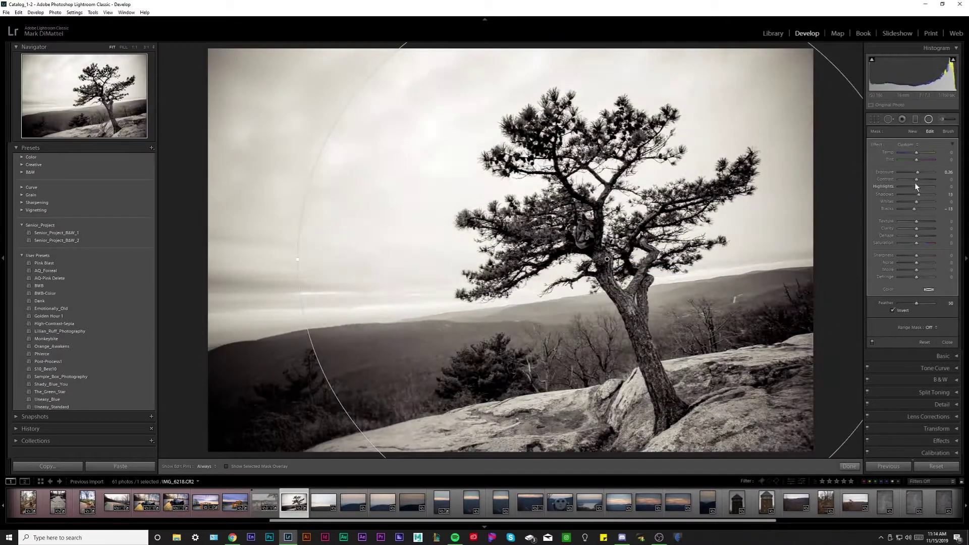
{"action": "key", "text": "q"}
{"action": "left_click_drag", "start_coordinate": [570, 233], "coordinate": [585, 238]}
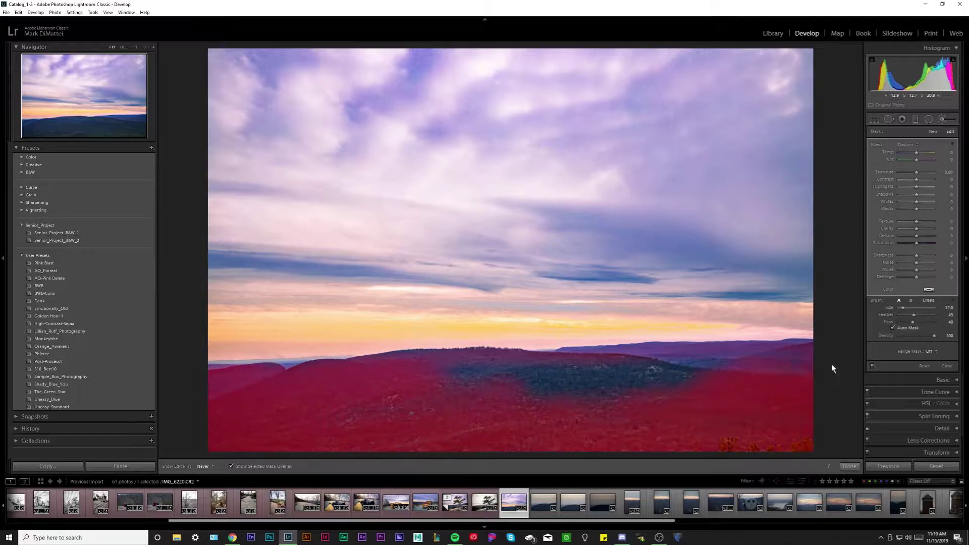
{"action": "key", "text": "r"}
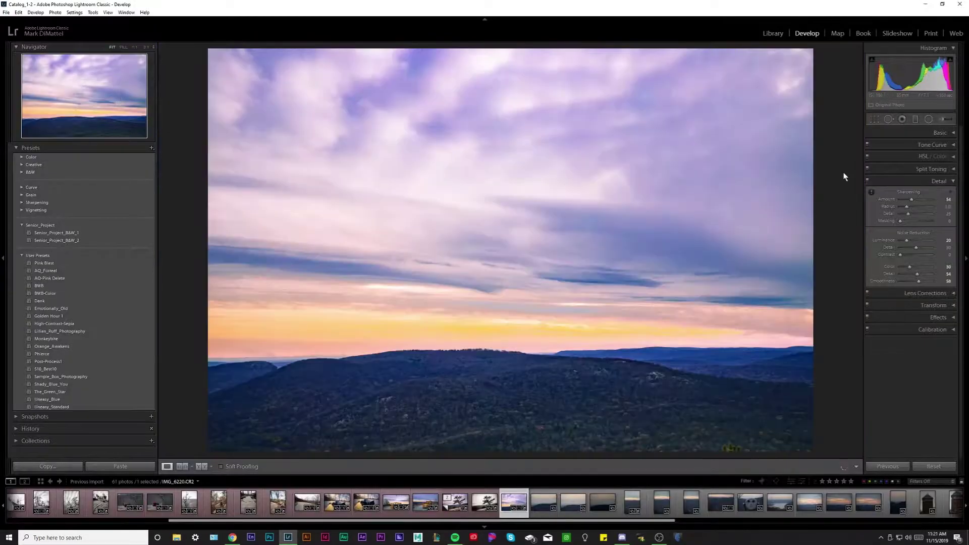
{"action": "left_click", "coordinate": [535, 506]}
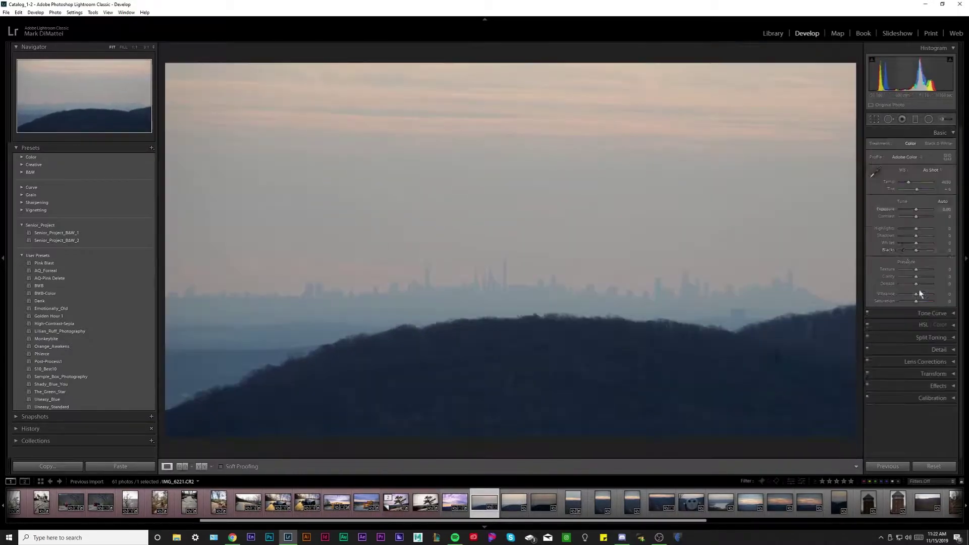
Paste the copied develop settings onto the skyline and add a graduated filter across it
{"action": "key", "text": "ctrl+alt+v"}
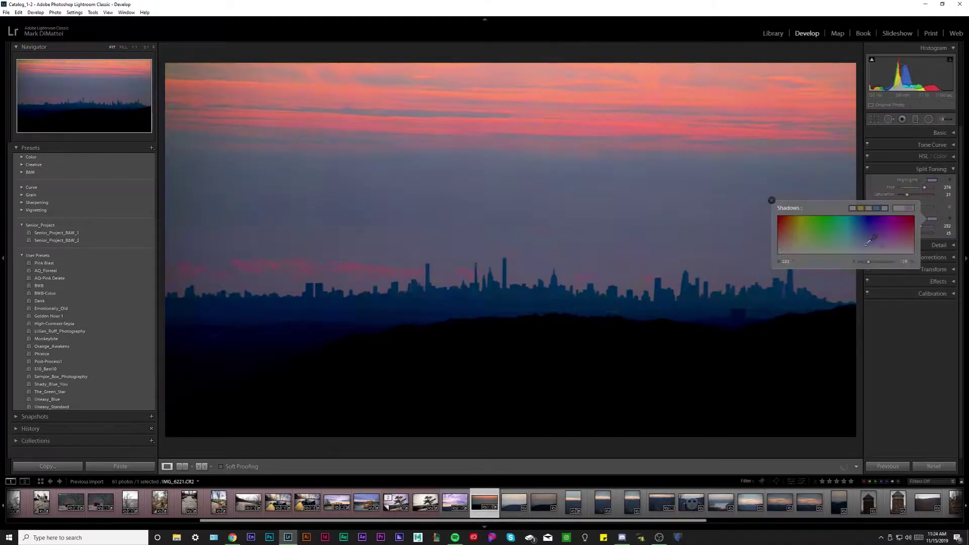
{"action": "key", "text": "m"}
{"action": "mouse_move", "coordinate": [489, 281]}
{"action": "left_mouse_down"}
{"action": "mouse_move", "coordinate": [495, 223]}
{"action": "mouse_move", "coordinate": [481, 308]}
{"action": "mouse_move", "coordinate": [484, 268]}
{"action": "left_mouse_up"}
{"action": "key", "text": "ctrl+z"}
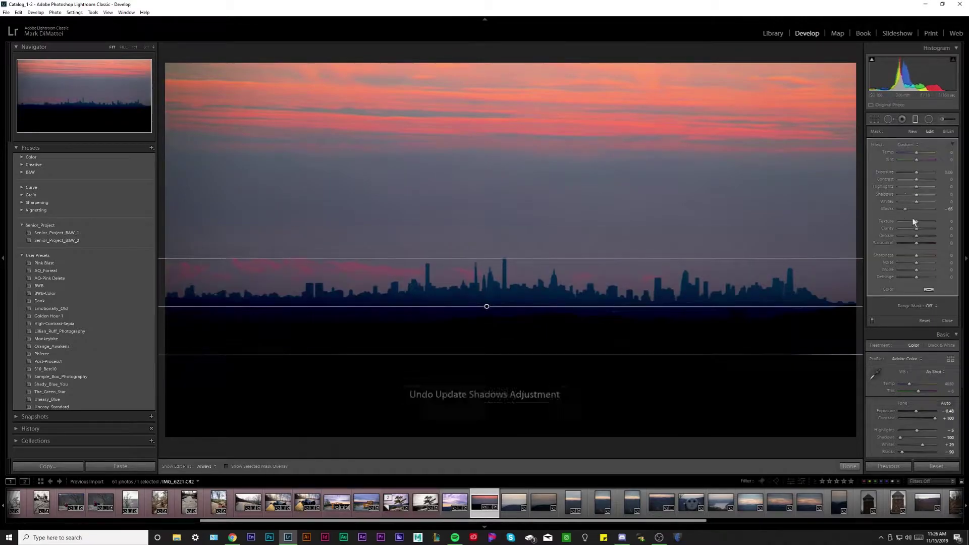
{"action": "left_click", "coordinate": [916, 119]}
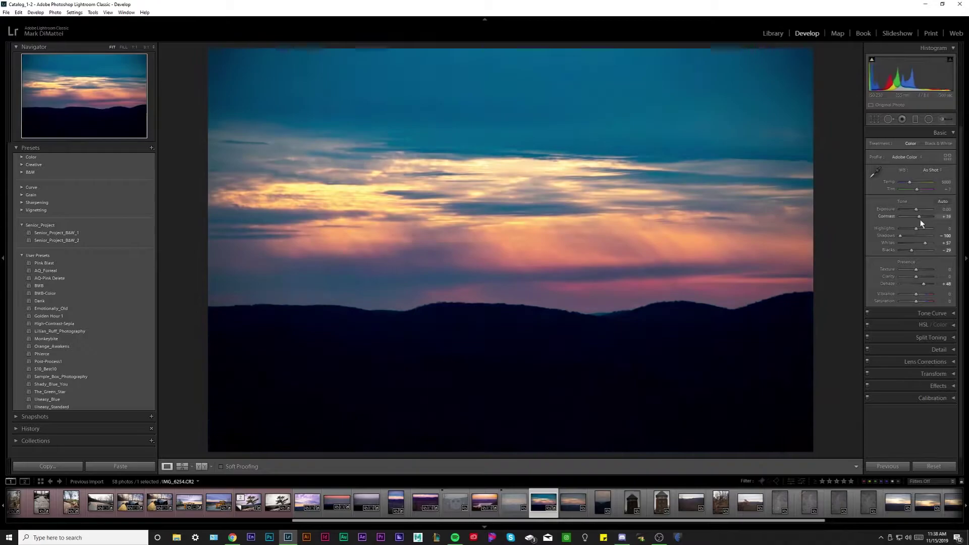
Finish grading the sunset photo's Basic and Split Toning settings
{"action": "left_click", "coordinate": [943, 133]}
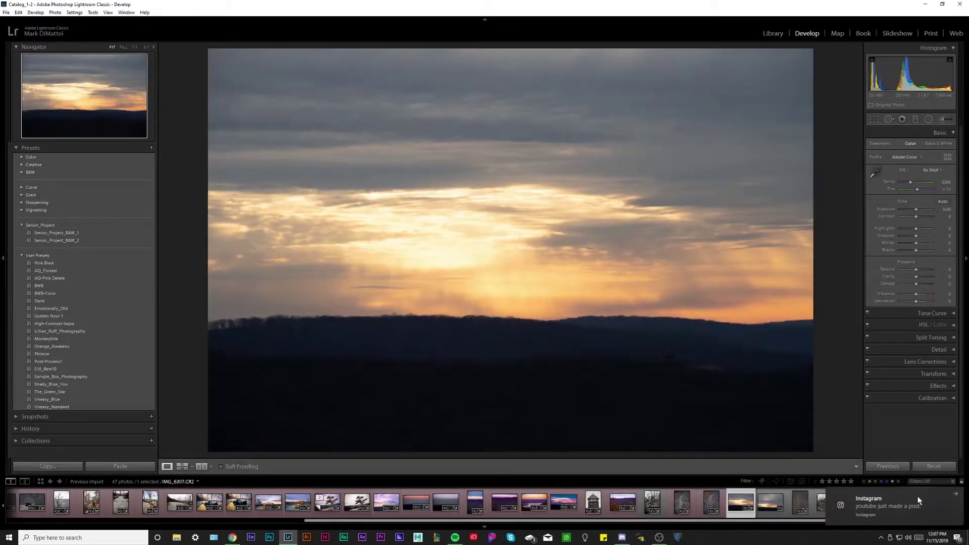
{"action": "right_click", "coordinate": [741, 502]}
{"action": "left_click", "coordinate": [778, 418]}
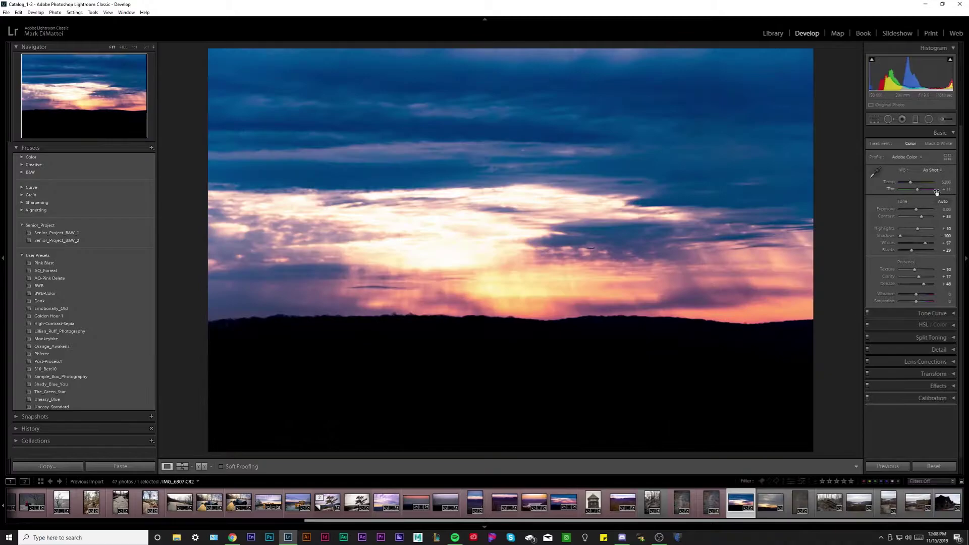
{"action": "left_click", "coordinate": [932, 337]}
Select a second photo and paste the sunset's develop settings onto it via the right-click menu
{"action": "left_click", "coordinate": [952, 160]}
{"action": "left_click", "coordinate": [771, 502], "text": "ctrl"}
{"action": "right_click", "coordinate": [771, 503]}
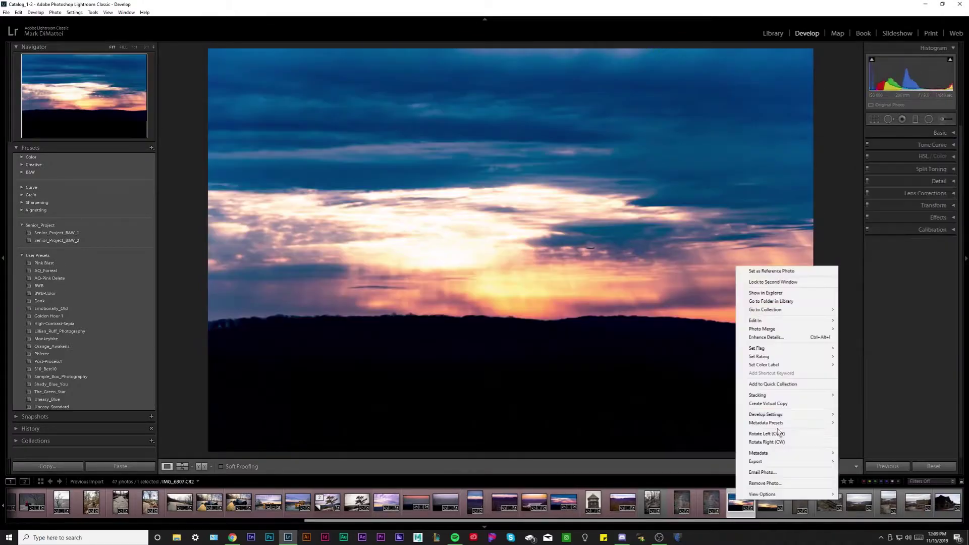
{"action": "left_click", "coordinate": [702, 453]}
{"action": "left_click", "coordinate": [801, 502]}
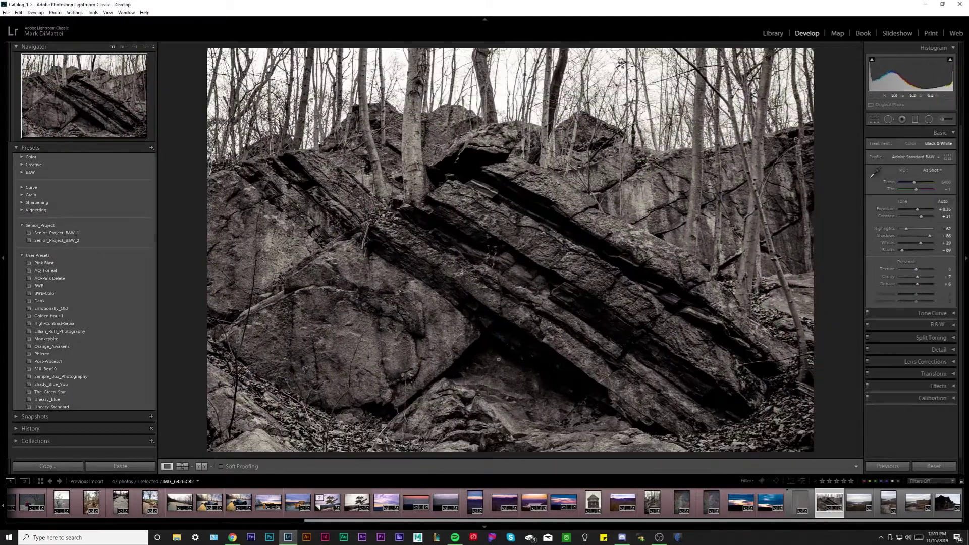
Darken the river valley's edges with a radial filter lowering exposure, and reapply the saturation change
{"action": "key", "text": "Right"}
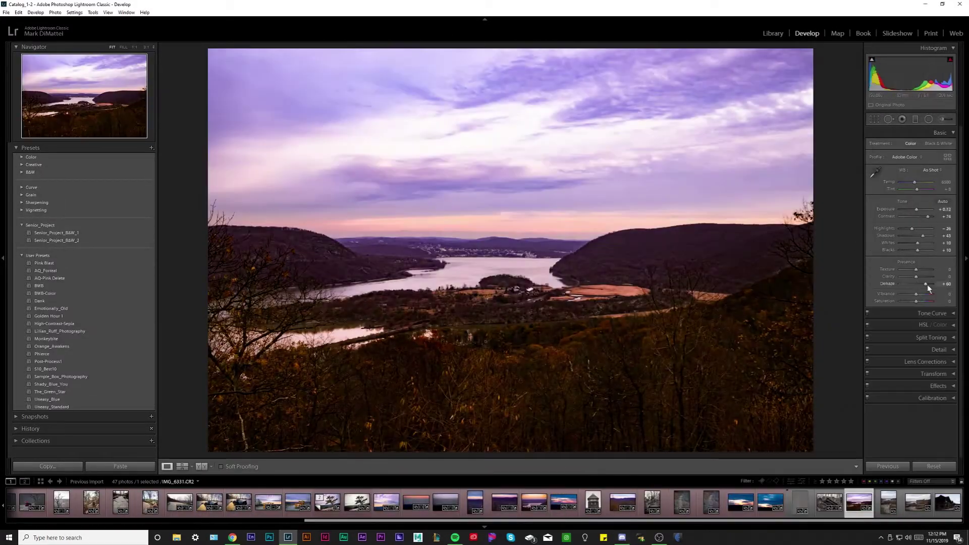
{"action": "key", "text": "m"}
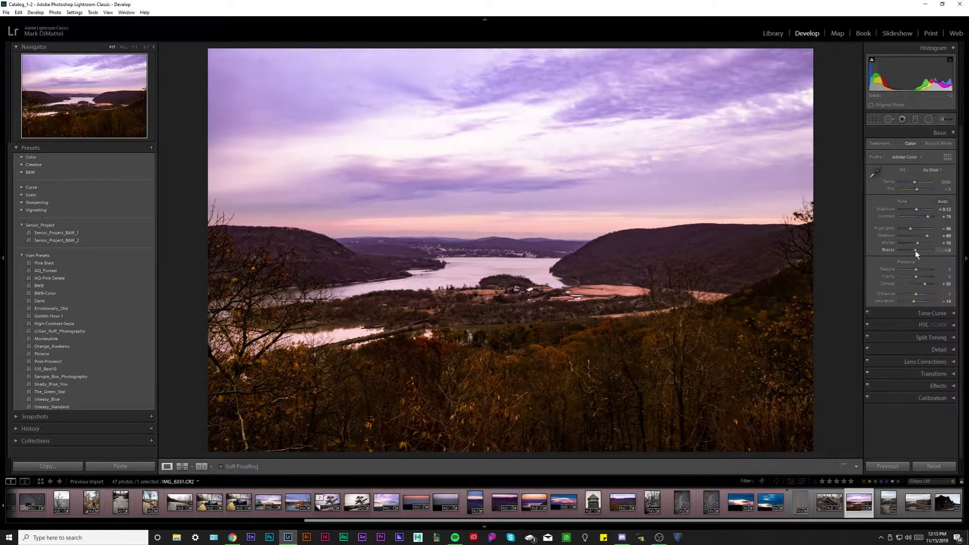
{"action": "left_click_drag", "start_coordinate": [500, 321], "coordinate": [500, 257]}
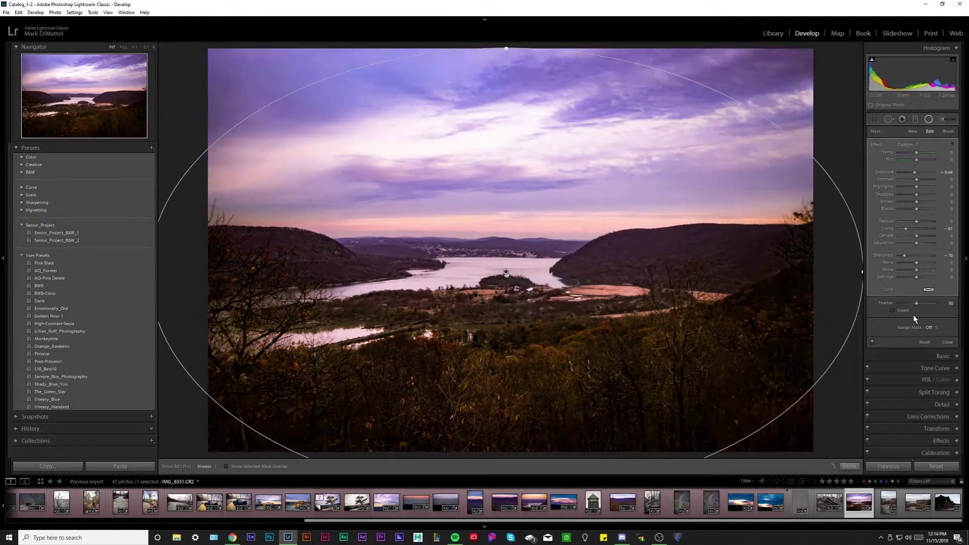
{"action": "left_click_drag", "start_coordinate": [914, 173], "coordinate": [914, 172]}
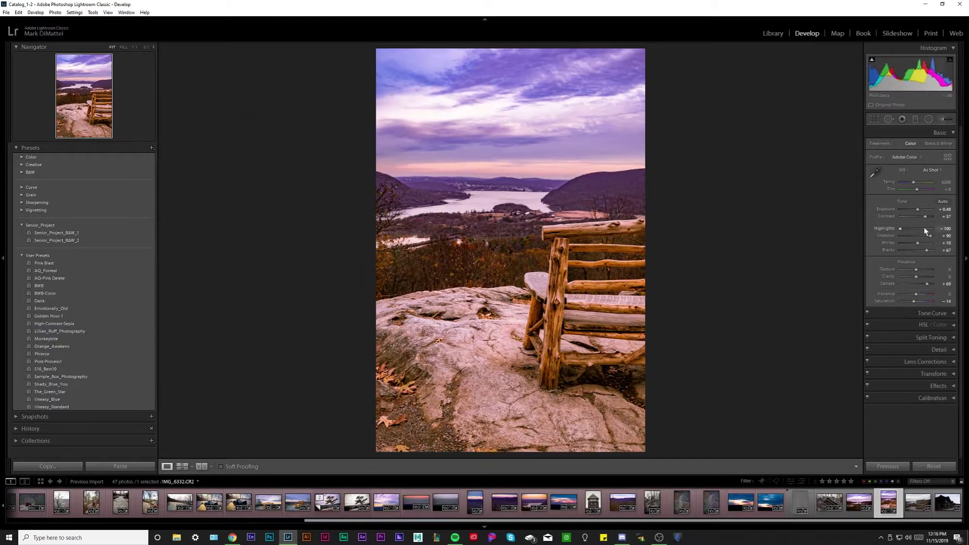
{"action": "key", "text": "ctrl+y"}
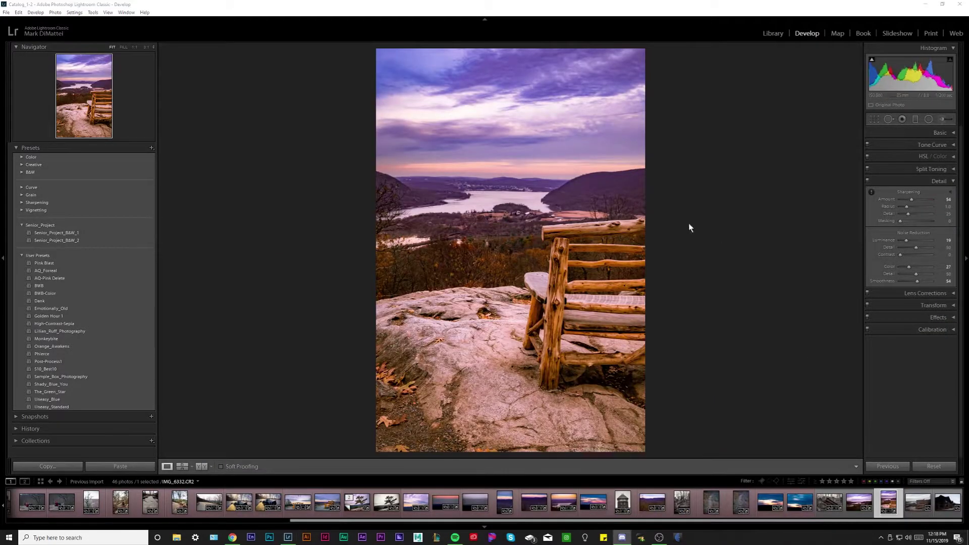
{"action": "key", "text": "Right"}
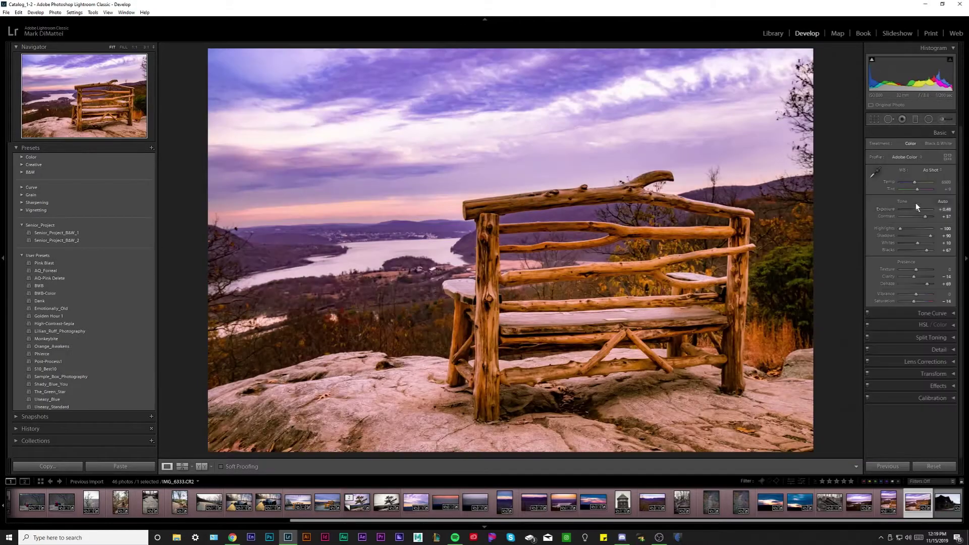